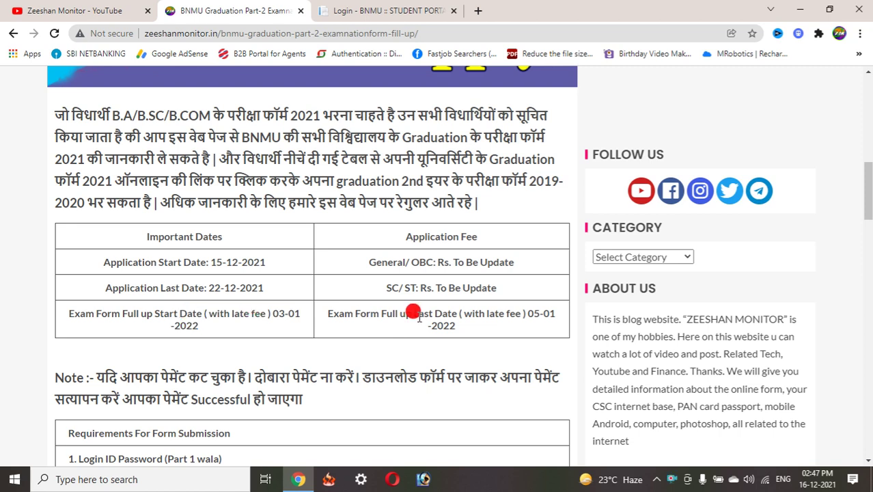
Review the important dates, application fee, payment note, form requirements and helpline details on the BNMU Part-2 exam form page.
{"action": "left_click_drag", "start_coordinate": [412, 307], "coordinate": [442, 325]}
{"action": "left_click_drag", "start_coordinate": [410, 260], "coordinate": [470, 286]}
{"action": "scroll", "coordinate": [450, 284], "scroll_direction": "down", "scroll_amount": 1}
{"action": "left_click", "coordinate": [283, 278]}
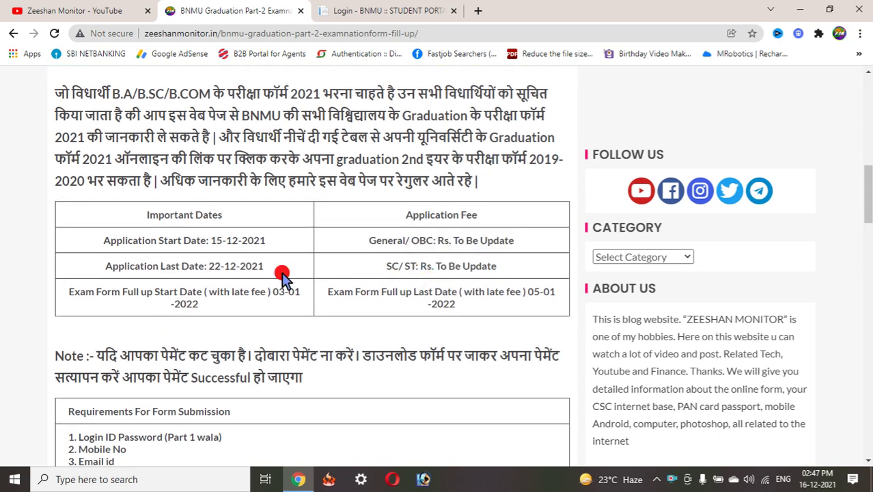
{"action": "scroll", "coordinate": [409, 222], "scroll_direction": "down", "scroll_amount": 2}
{"action": "scroll", "coordinate": [137, 293], "scroll_direction": "down", "scroll_amount": 2}
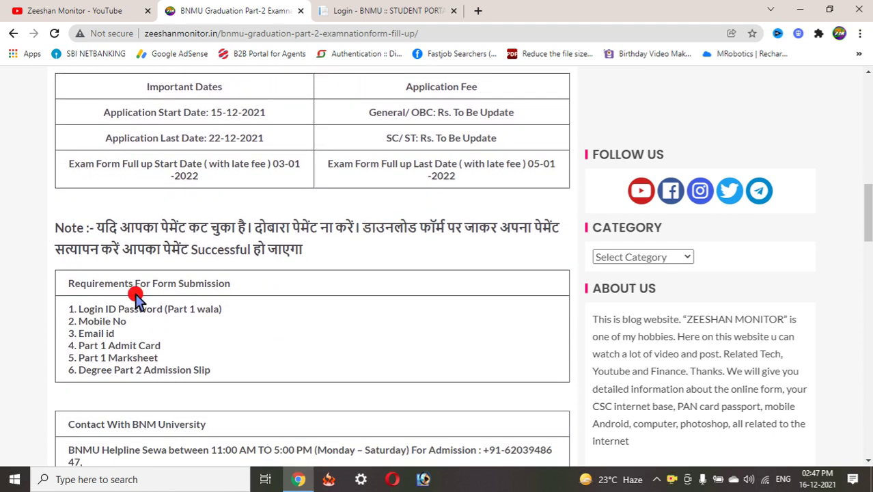
{"action": "left_click_drag", "start_coordinate": [102, 186], "coordinate": [189, 205]}
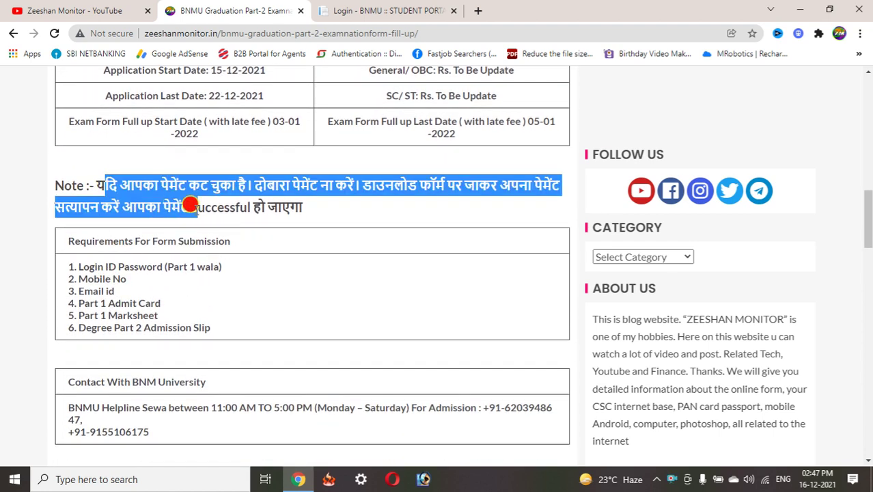
{"action": "scroll", "coordinate": [198, 208], "scroll_direction": "down", "scroll_amount": 4}
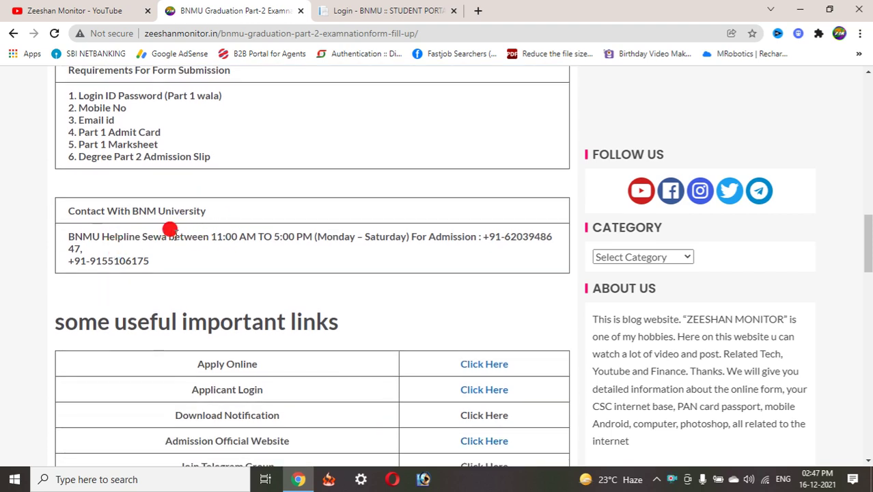
{"action": "scroll", "coordinate": [174, 232], "scroll_direction": "down", "scroll_amount": 2}
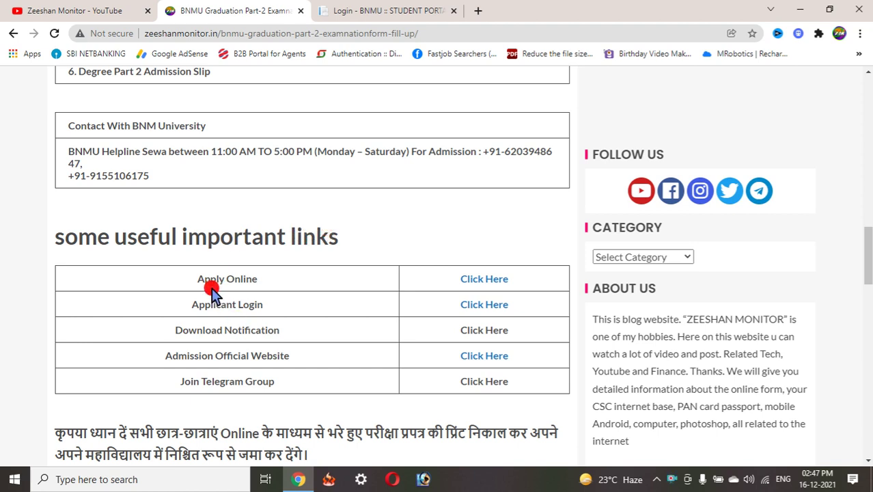
Open the Apply Online link for the BNMU exam form and log in to the student portal.
{"action": "left_click_drag", "start_coordinate": [196, 276], "coordinate": [258, 279]}
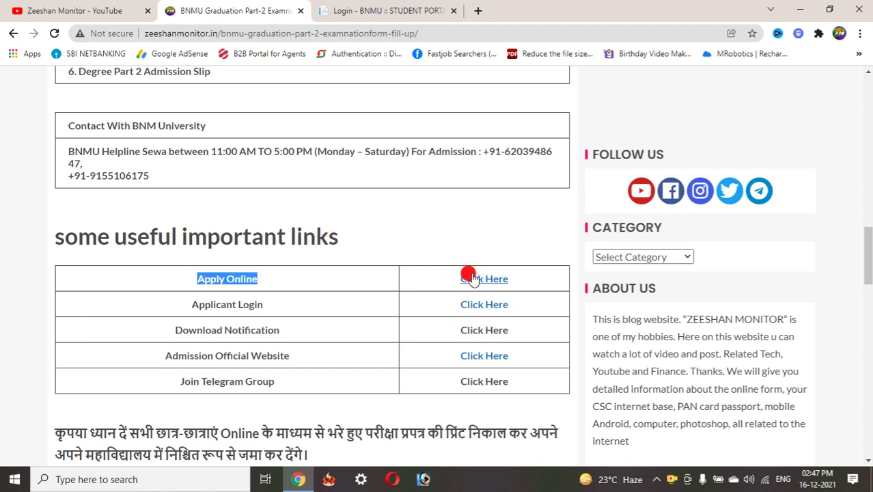
{"action": "left_click", "coordinate": [469, 277]}
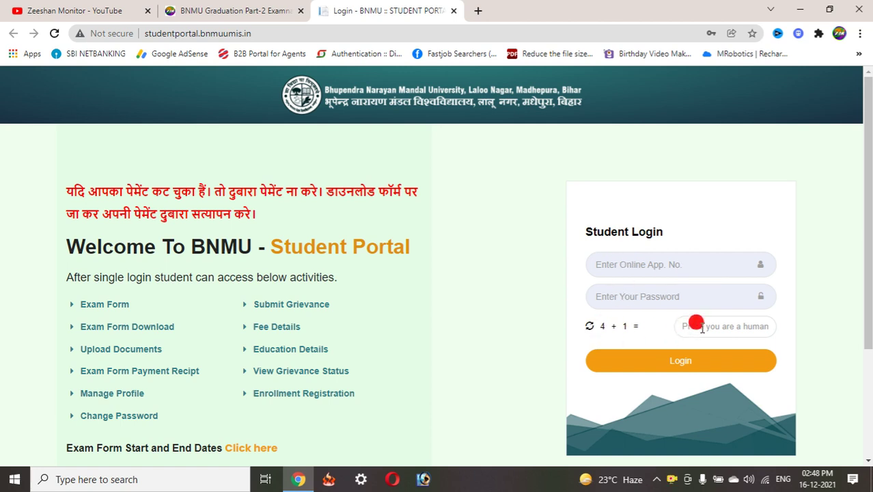
{"action": "left_click", "coordinate": [677, 364]}
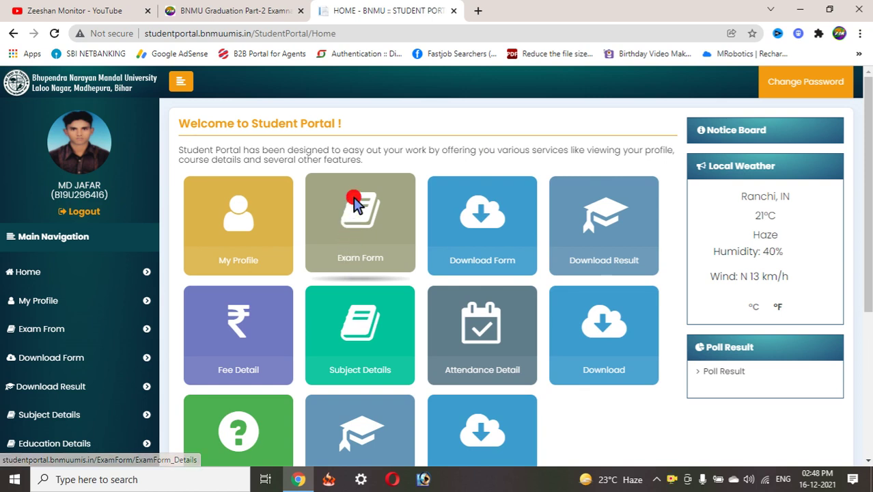
Open the Exam Form section, read the reasons for a missing form option, and start filling the B.A (Hons.) IInd Year form.
{"action": "left_click", "coordinate": [361, 259]}
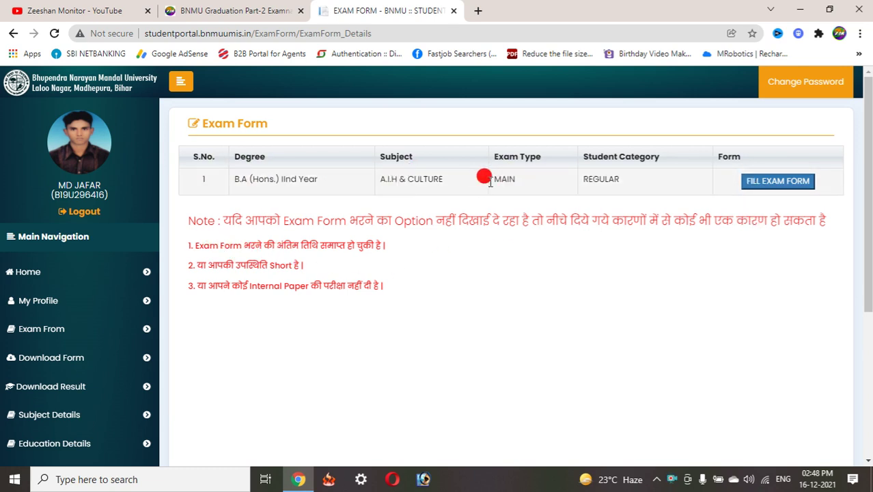
{"action": "left_click_drag", "start_coordinate": [191, 247], "coordinate": [365, 295]}
{"action": "left_click", "coordinate": [205, 240]}
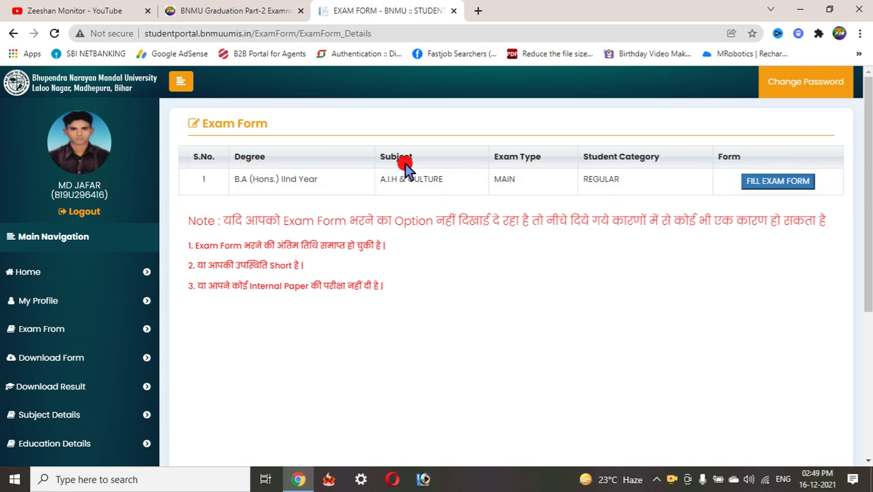
{"action": "left_click_drag", "start_coordinate": [193, 247], "coordinate": [401, 292]}
{"action": "left_click", "coordinate": [403, 290]}
{"action": "left_click", "coordinate": [785, 182]}
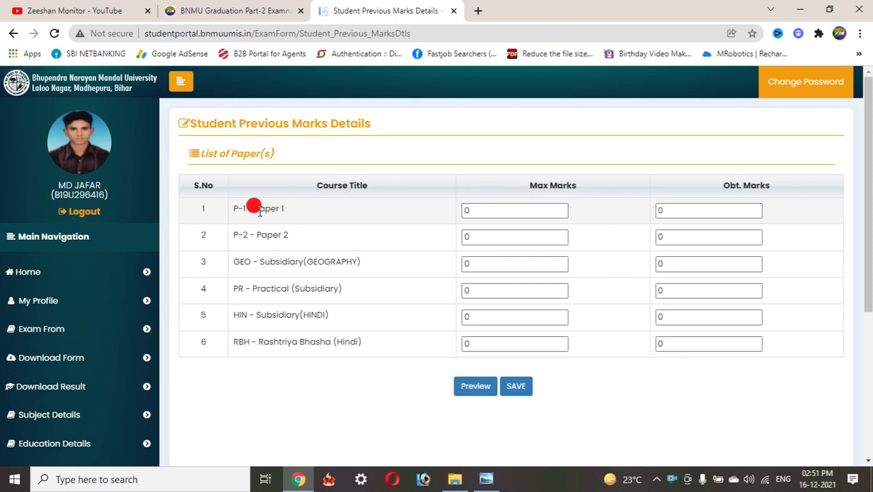
Enter 100 maximum marks and 50 obtained marks for both Paper 1 and Paper 2.
{"action": "left_click", "coordinate": [497, 208]}
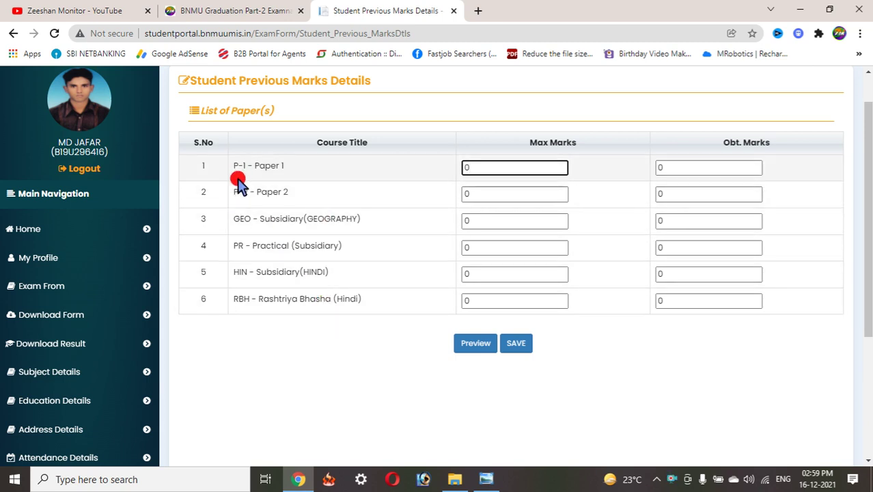
{"action": "left_click_drag", "start_coordinate": [243, 166], "coordinate": [345, 311]}
{"action": "left_click", "coordinate": [349, 343]}
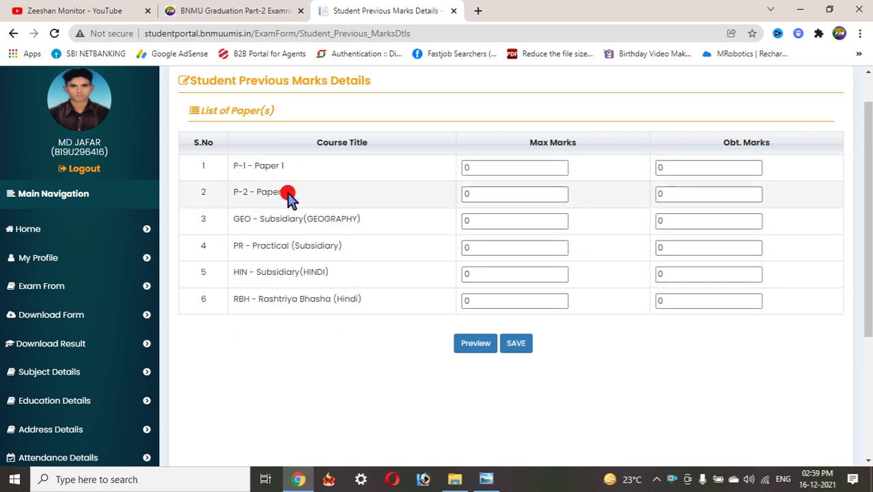
{"action": "left_click", "coordinate": [500, 168]}
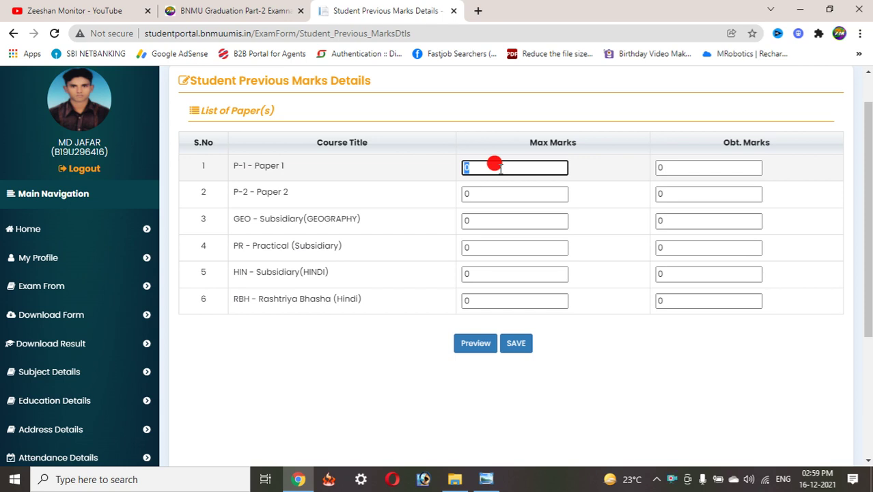
{"action": "type", "text": "00"}
{"action": "left_click", "coordinate": [676, 171]}
{"action": "type", "text": "50"}
{"action": "double_click", "coordinate": [492, 192]}
{"action": "type", "text": "100"}
{"action": "double_click", "coordinate": [663, 193]}
{"action": "type", "text": "50"}
Enter 100 maximum marks and 44 obtained marks for Subsidiary (GEOGRAPHY).
{"action": "left_click_drag", "start_coordinate": [281, 219], "coordinate": [318, 219]}
{"action": "left_click", "coordinate": [464, 226]}
{"action": "left_click", "coordinate": [464, 220]}
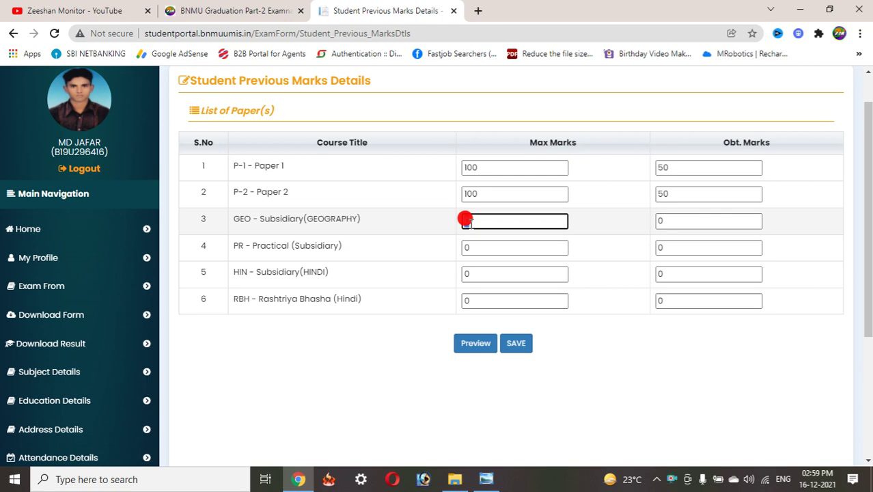
{"action": "type", "text": "100"}
{"action": "left_click", "coordinate": [667, 214]}
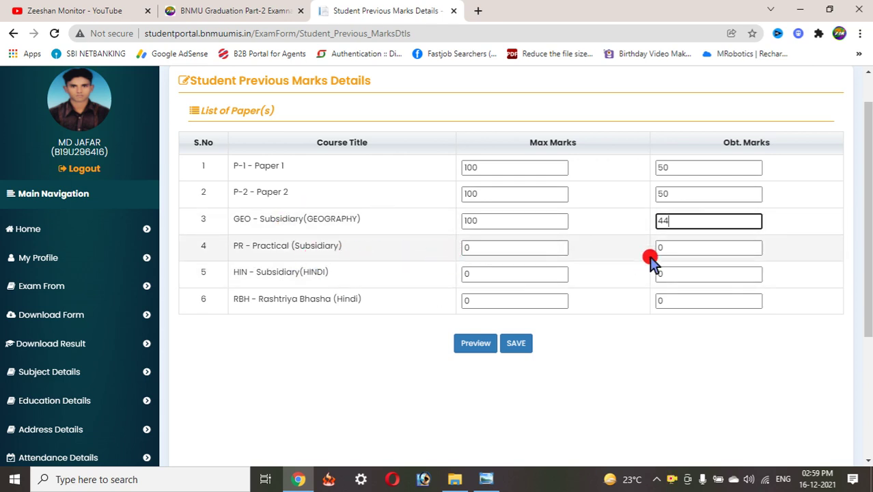
Set the obtained marks to 60, 67, 50, 22, 38 and 53, with maximums of 75 for Geography, 25 for Practical and 100 elsewhere, and save.
{"action": "left_click", "coordinate": [482, 301]}
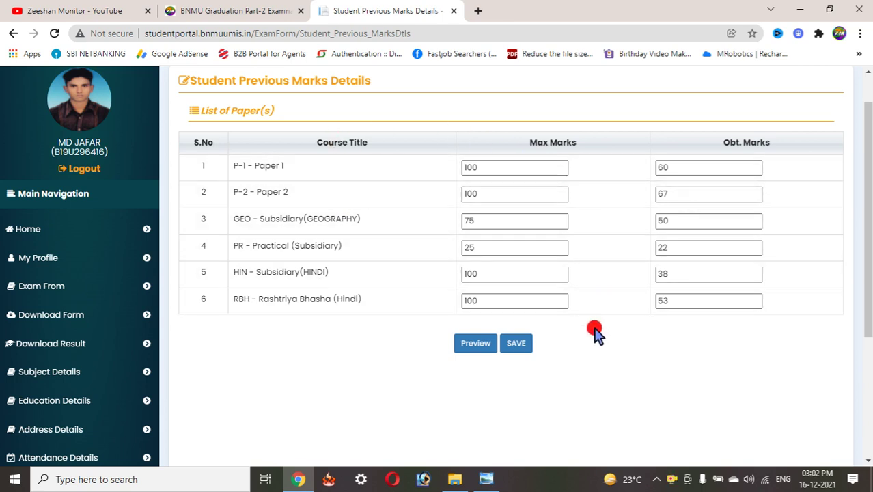
{"action": "left_click", "coordinate": [516, 345]}
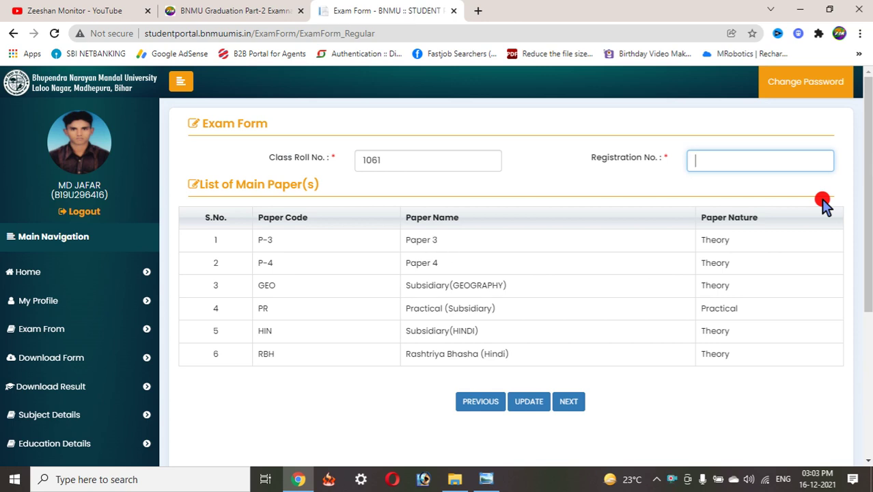
Enter the student's registration number, update the exam form, and continue to the course details.
{"action": "left_click", "coordinate": [724, 156]}
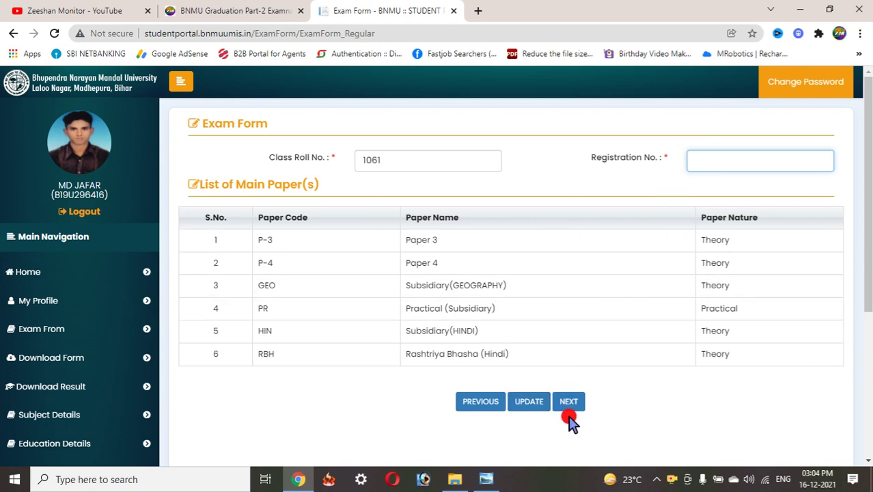
{"action": "type", "text": "13010"}
{"action": "left_click", "coordinate": [533, 402]}
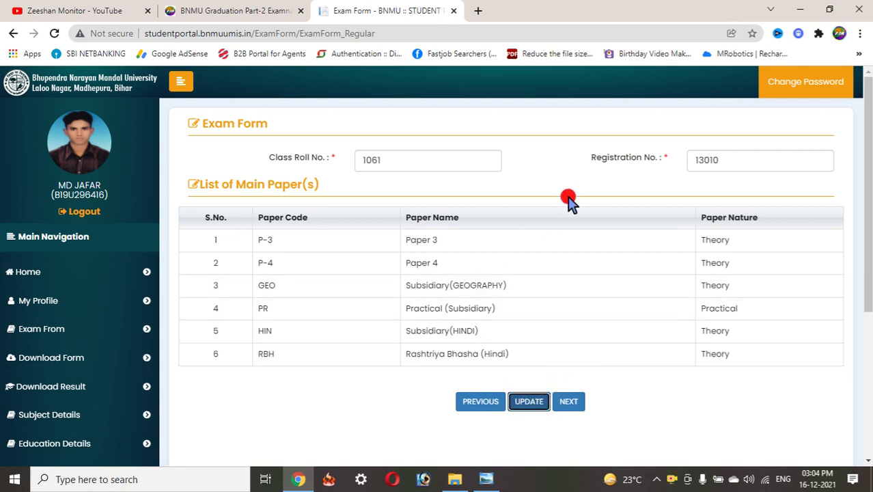
{"action": "left_click", "coordinate": [569, 402]}
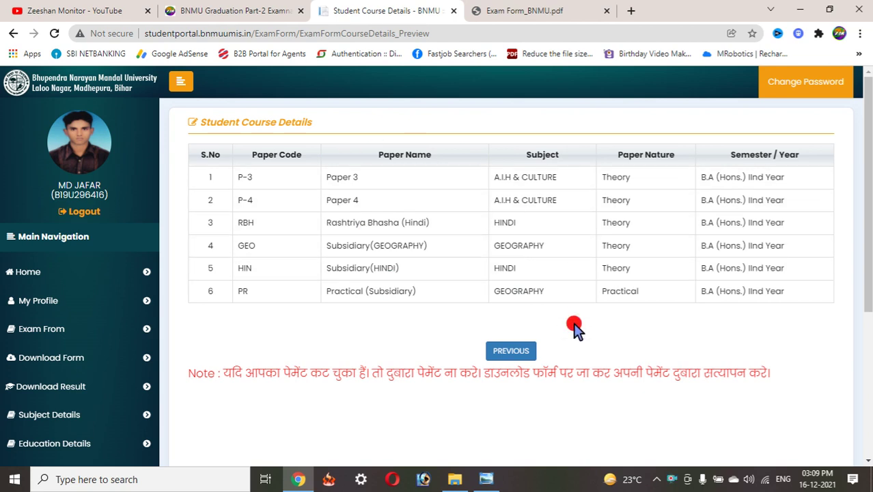
Review the fee details and payment instructions in Exam Form_BNMU.pdf, and return to the student portal.
{"action": "left_click", "coordinate": [525, 10]}
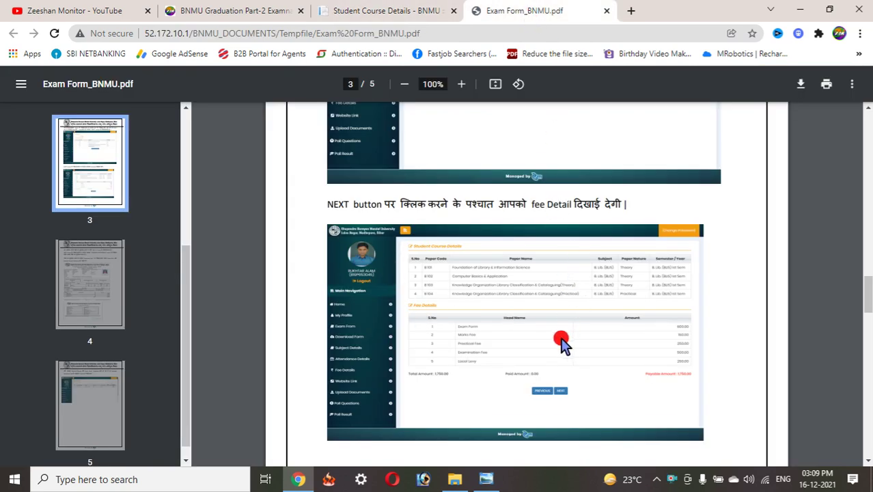
{"action": "scroll", "coordinate": [562, 341], "scroll_direction": "down", "scroll_amount": 1}
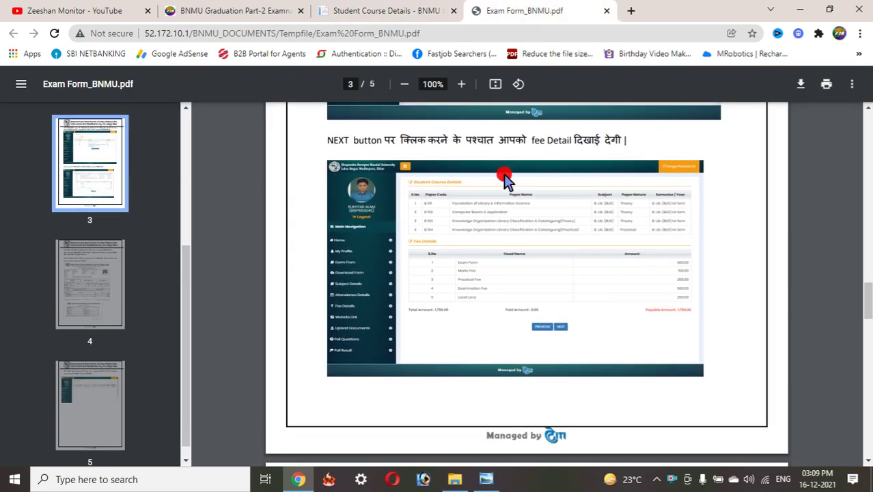
{"action": "left_click", "coordinate": [459, 83]}
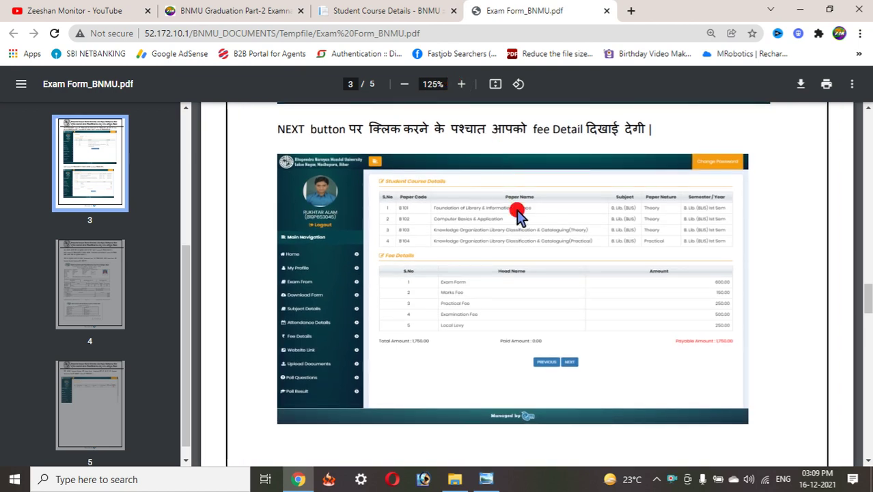
{"action": "scroll", "coordinate": [728, 311], "scroll_direction": "down", "scroll_amount": 3}
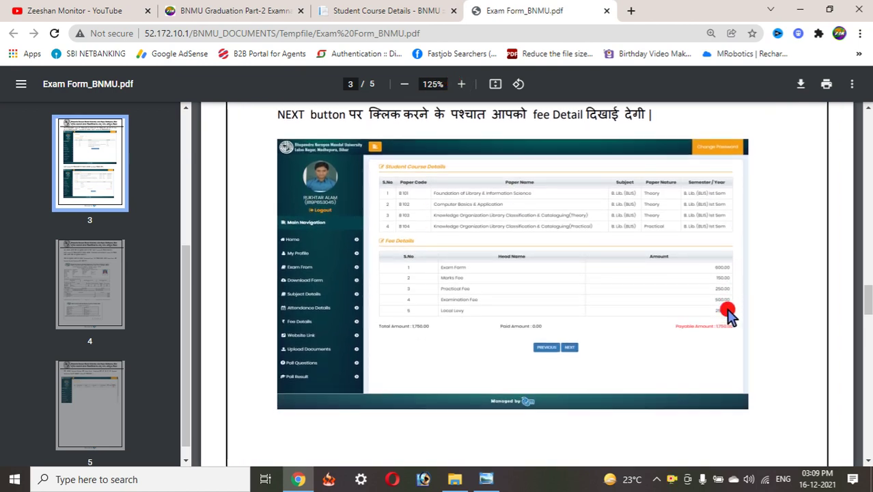
{"action": "scroll", "coordinate": [538, 305], "scroll_direction": "down", "scroll_amount": 2}
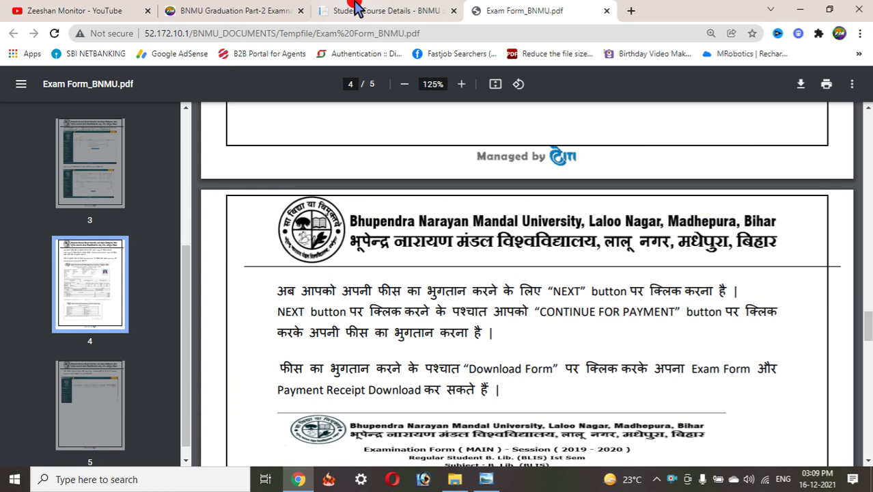
{"action": "left_click", "coordinate": [359, 9]}
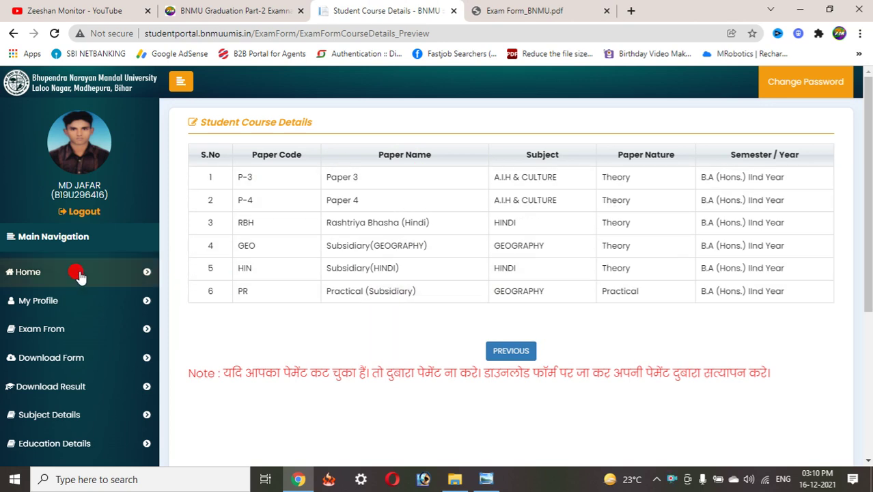
Go to the portal's Download Form section from the home page and download the 2021 - 2022 B.A (Hons.) IInd Year exam form.
{"action": "left_click", "coordinate": [49, 273]}
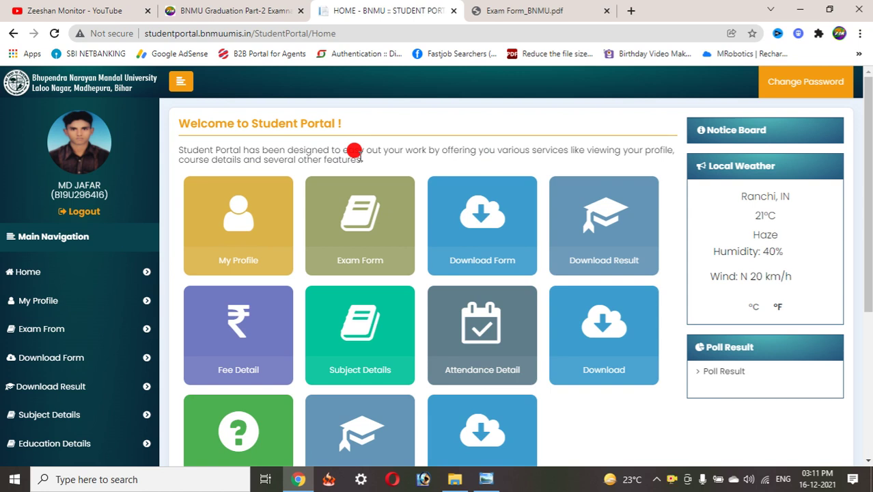
{"action": "left_click", "coordinate": [491, 259]}
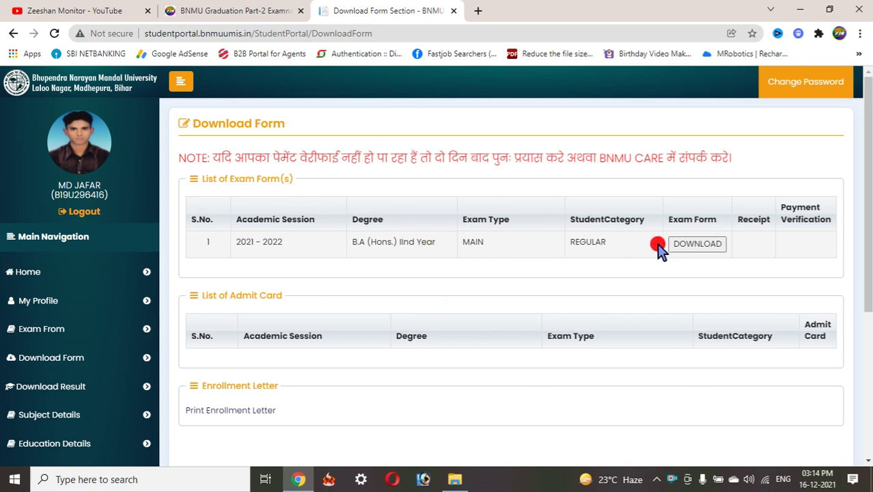
{"action": "left_click", "coordinate": [703, 249]}
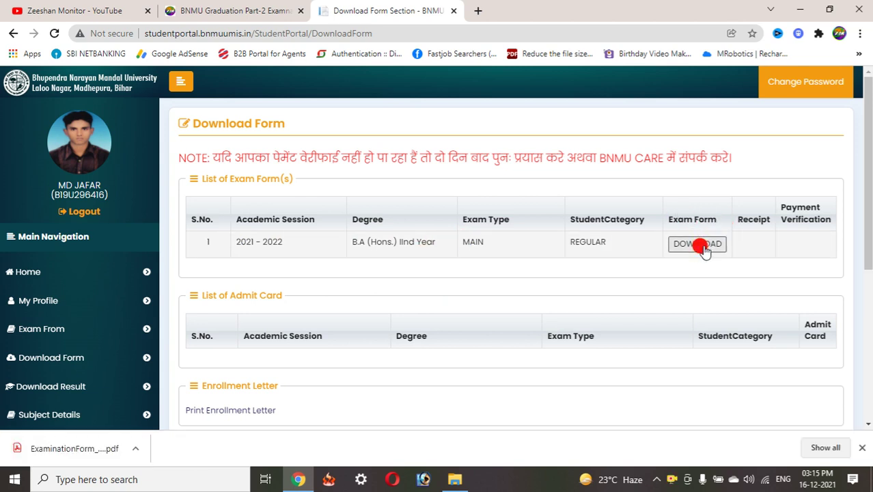
{"action": "left_click_drag", "start_coordinate": [682, 220], "coordinate": [698, 249]}
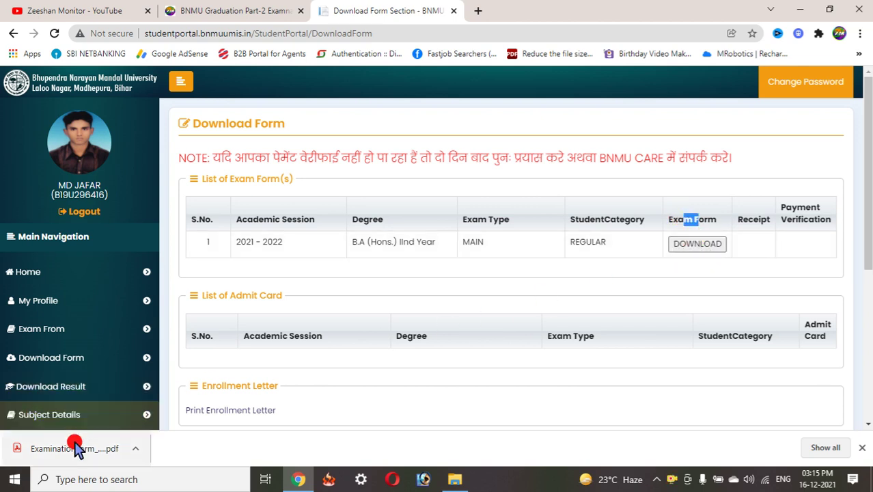
Open the downloaded examination form PDF and check its submission date and time.
{"action": "left_click", "coordinate": [74, 447]}
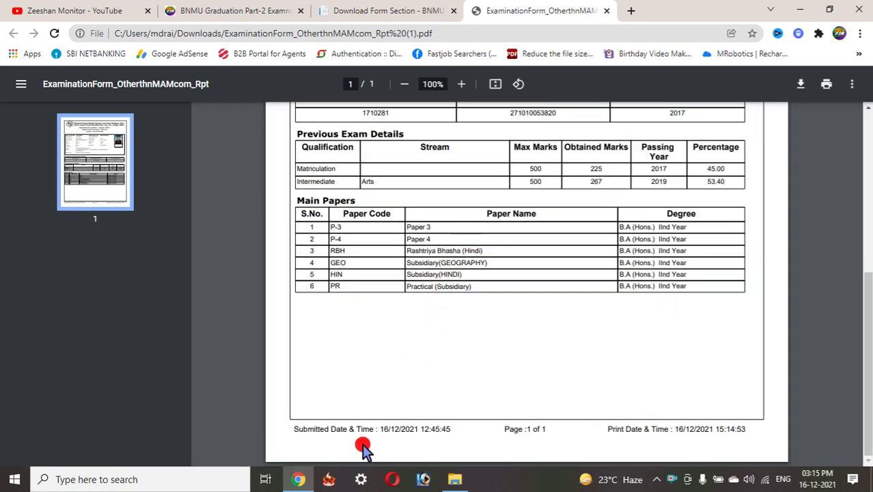
{"action": "left_click_drag", "start_coordinate": [388, 428], "coordinate": [450, 428]}
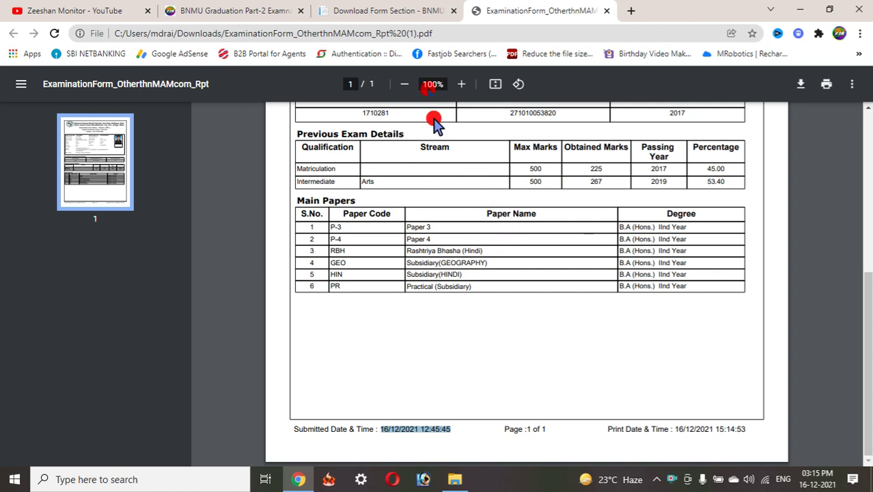
Return to the Download Form section and open the enrollment letter for printing.
{"action": "left_click", "coordinate": [408, 9]}
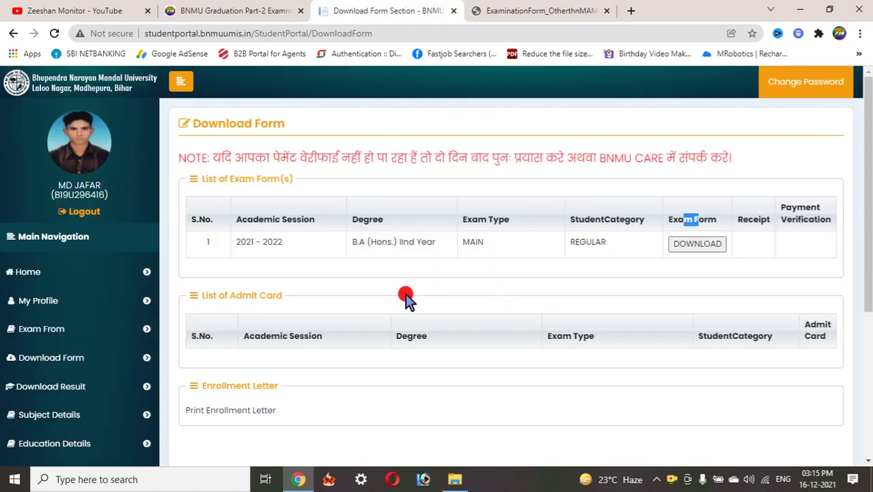
{"action": "left_click", "coordinate": [220, 414]}
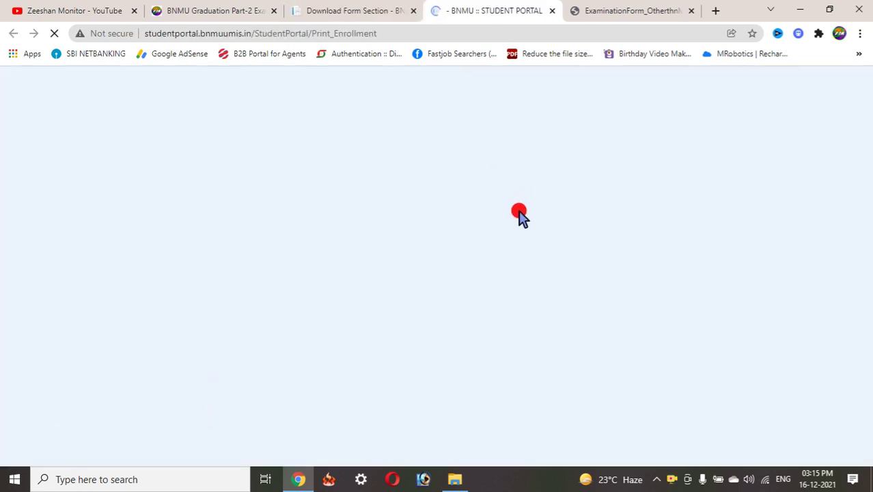
Return to the Download Form section and highlight the Exam Form column heading above the 2021 - 2022 download option.
{"action": "key", "text": "ctrl+shift+Tab"}
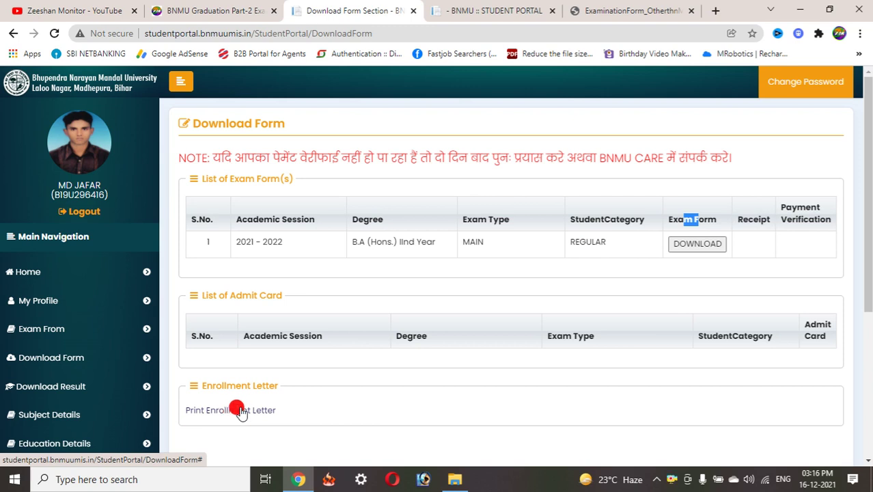
{"action": "left_click", "coordinate": [306, 260]}
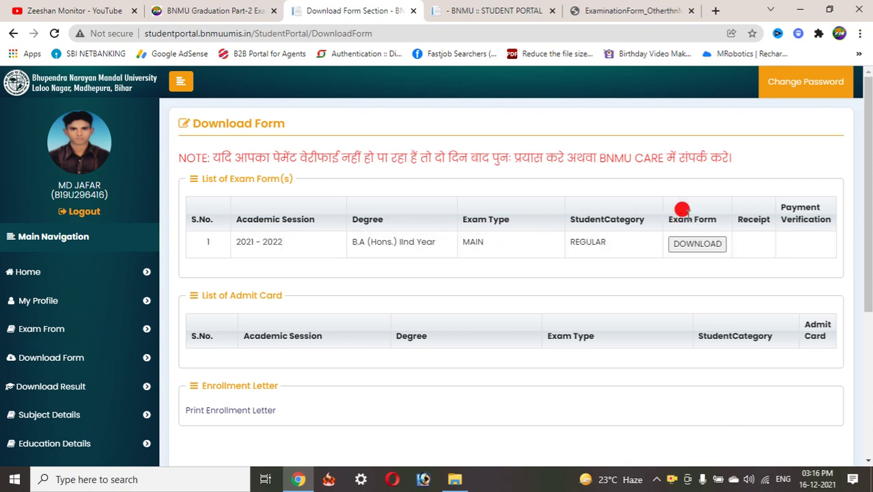
{"action": "left_click_drag", "start_coordinate": [672, 219], "coordinate": [725, 226]}
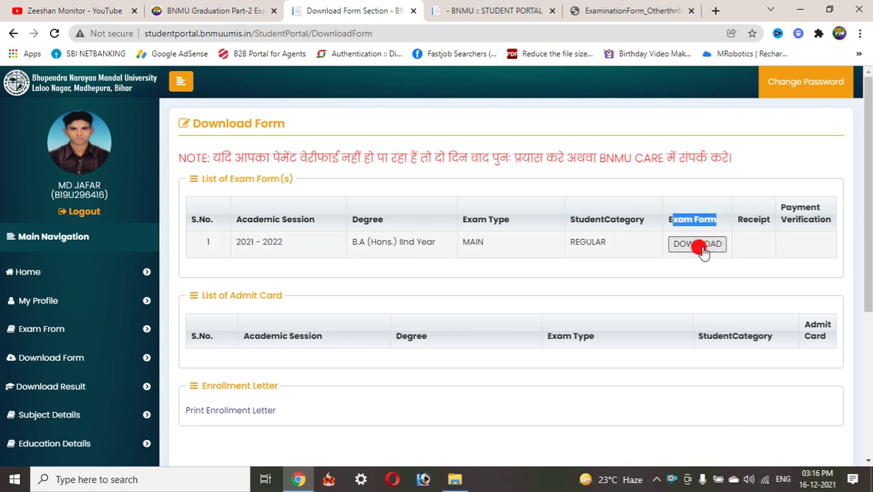
Reopen the Download Form section from the portal home page and highlight the B.A (Hons.) IInd Year exam form entry.
{"action": "left_click", "coordinate": [76, 272]}
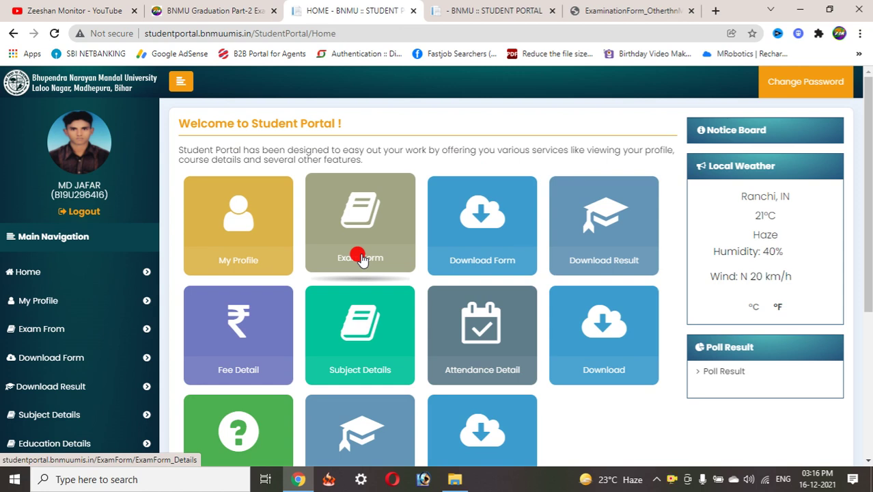
{"action": "left_click", "coordinate": [474, 260]}
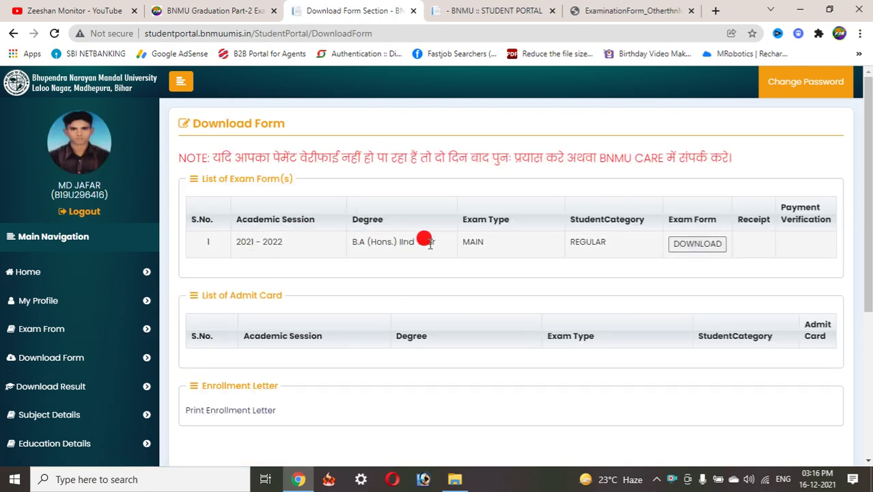
{"action": "mouse_move", "coordinate": [317, 249]}
{"action": "left_mouse_down"}
{"action": "mouse_move", "coordinate": [551, 240]}
{"action": "mouse_move", "coordinate": [690, 215]}
{"action": "mouse_move", "coordinate": [698, 253]}
{"action": "mouse_move", "coordinate": [498, 269]}
{"action": "mouse_move", "coordinate": [310, 380]}
{"action": "mouse_move", "coordinate": [323, 354]}
{"action": "left_mouse_up"}
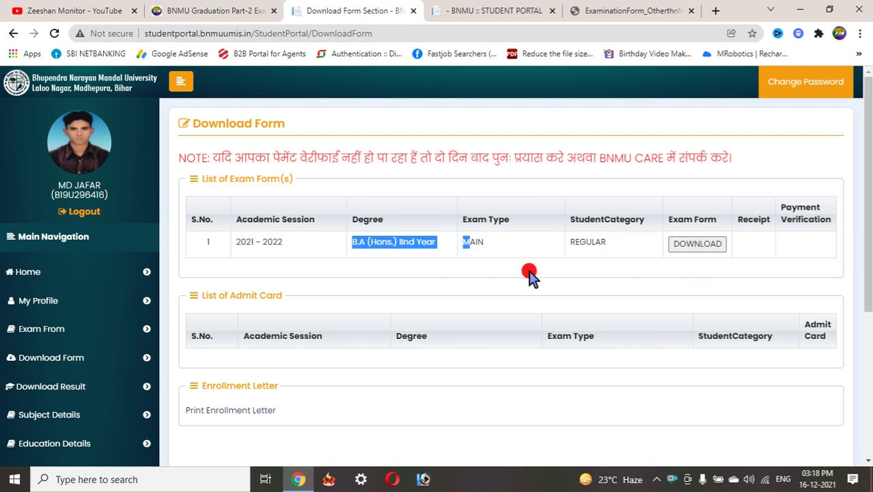
Return to the portal home page, and review the important dates, application fees and form requirements in the BNMU Graduation Part-2 article.
{"action": "left_click", "coordinate": [75, 274]}
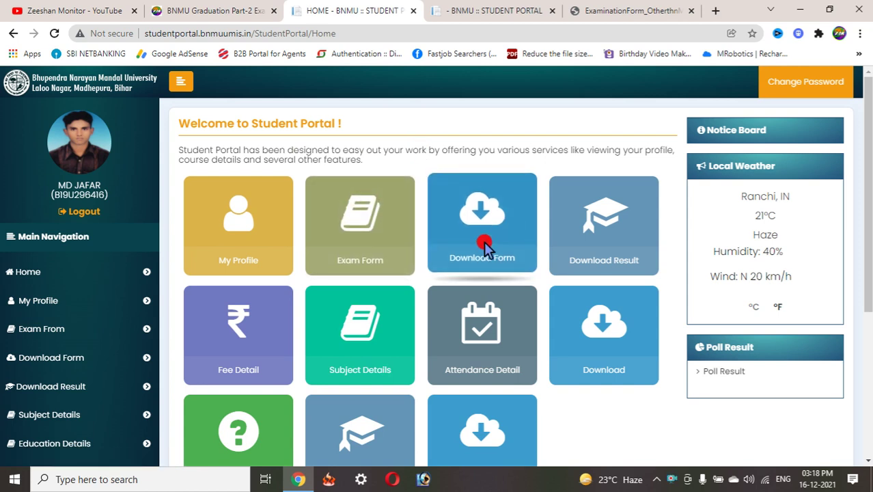
{"action": "left_click", "coordinate": [236, 10]}
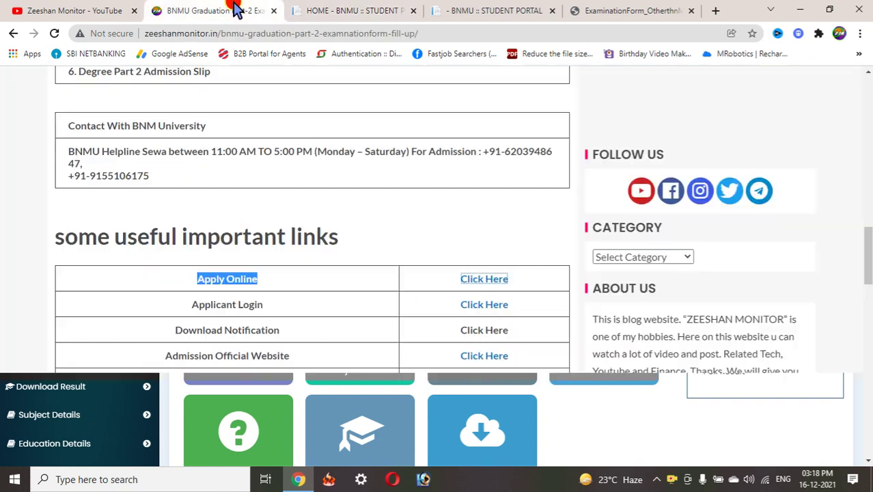
{"action": "scroll", "coordinate": [314, 294], "scroll_direction": "down", "scroll_amount": 1}
{"action": "scroll", "coordinate": [316, 301], "scroll_direction": "up", "scroll_amount": 6}
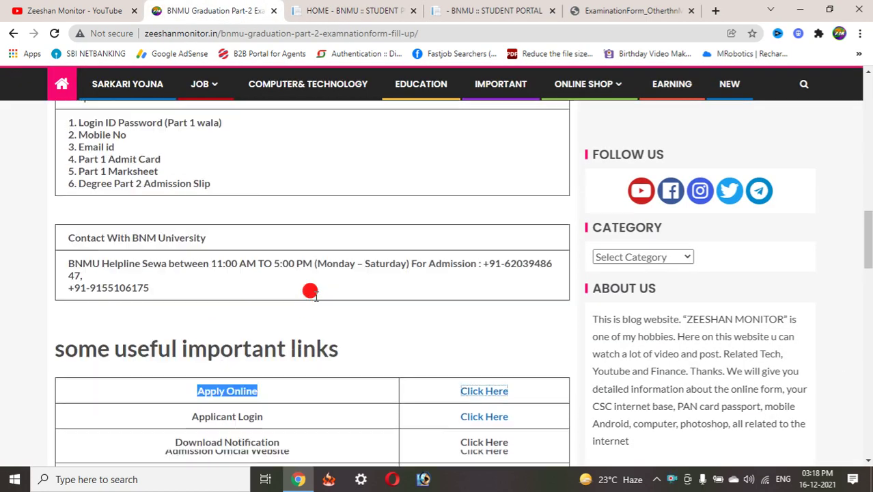
{"action": "scroll", "coordinate": [314, 298], "scroll_direction": "up", "scroll_amount": 3}
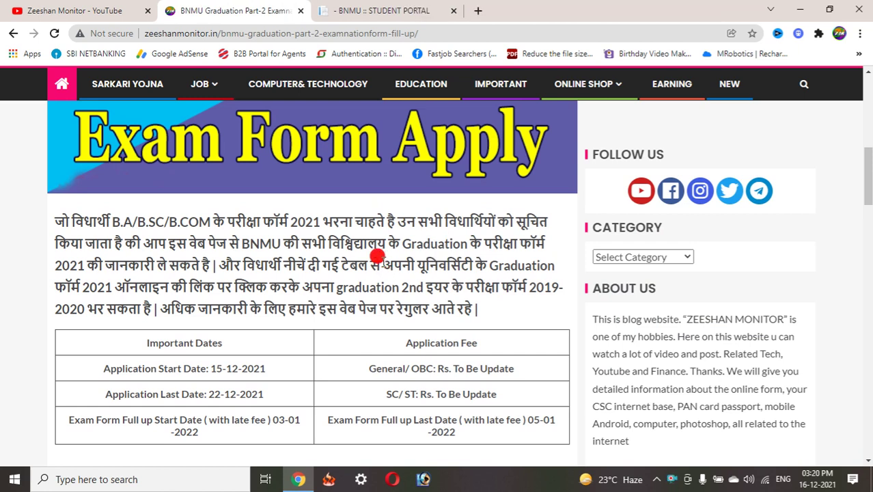
{"action": "scroll", "coordinate": [377, 255], "scroll_direction": "down", "scroll_amount": 2}
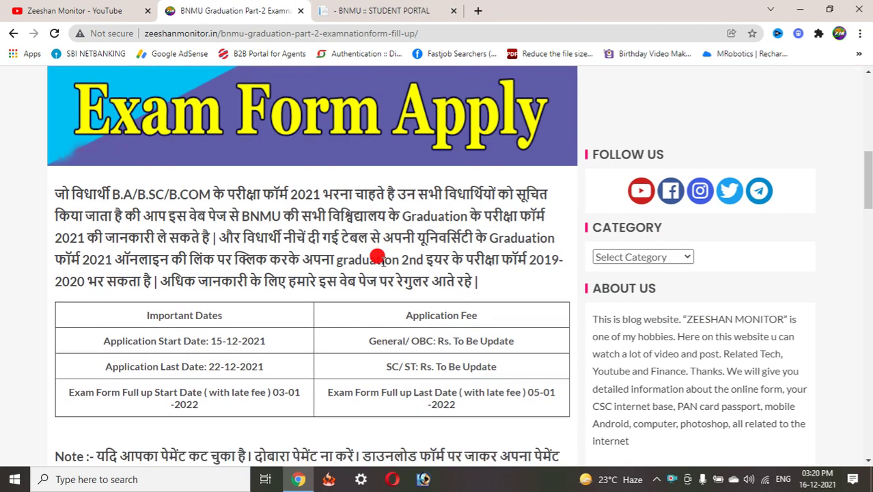
{"action": "scroll", "coordinate": [384, 267], "scroll_direction": "down", "scroll_amount": 3}
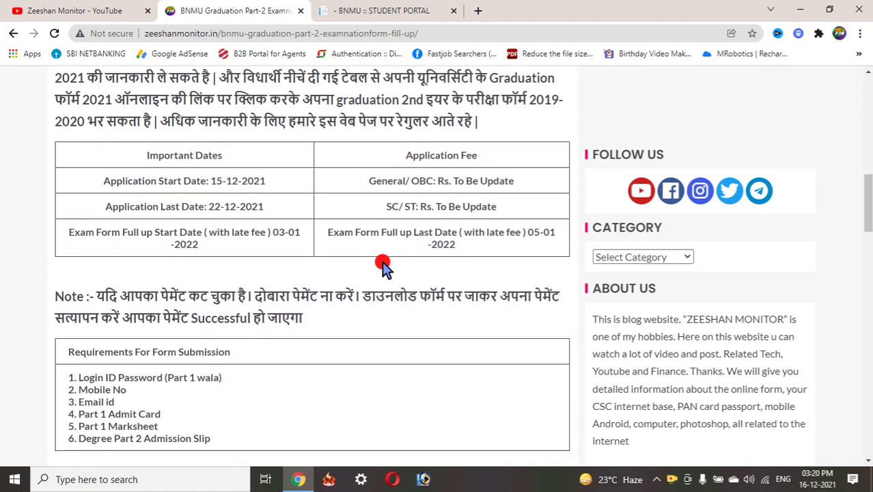
Switch to the YouTube channel page and browse its uploaded videos.
{"action": "left_click", "coordinate": [75, 11]}
{"action": "scroll", "coordinate": [408, 230], "scroll_direction": "down", "scroll_amount": 3}
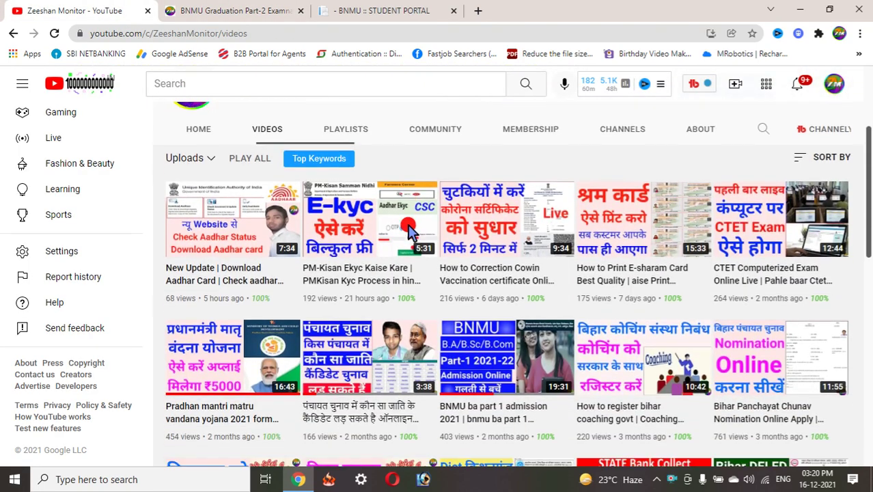